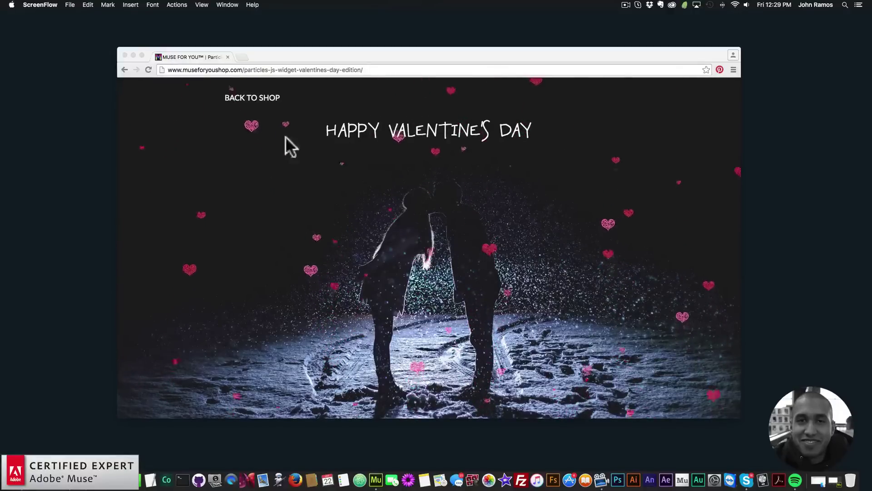
# Step: Visit museforyoushop.com in a new tab and launch the Particles.js Valentine's Day Edition live preview
pyautogui.click(239, 57)
pyautogui.write('musefor')
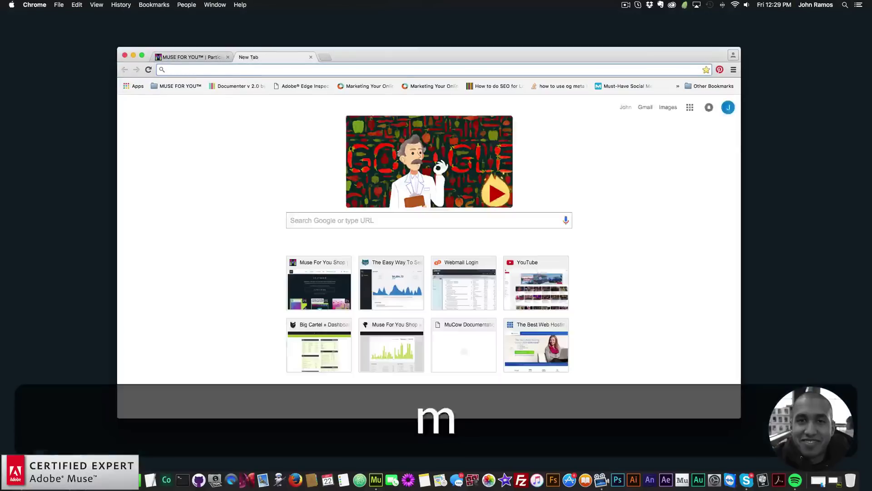
pyautogui.write('youshop.com')
pyautogui.press('Return')
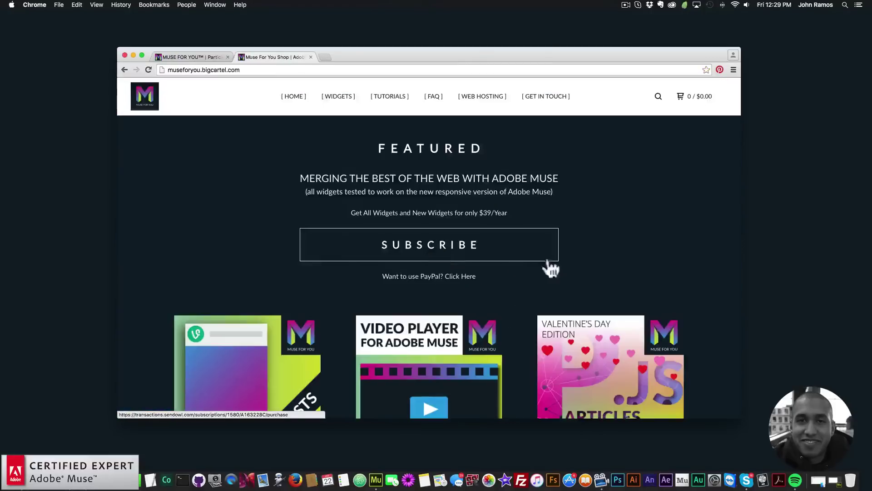
pyautogui.scroll(-4, 589, 310)
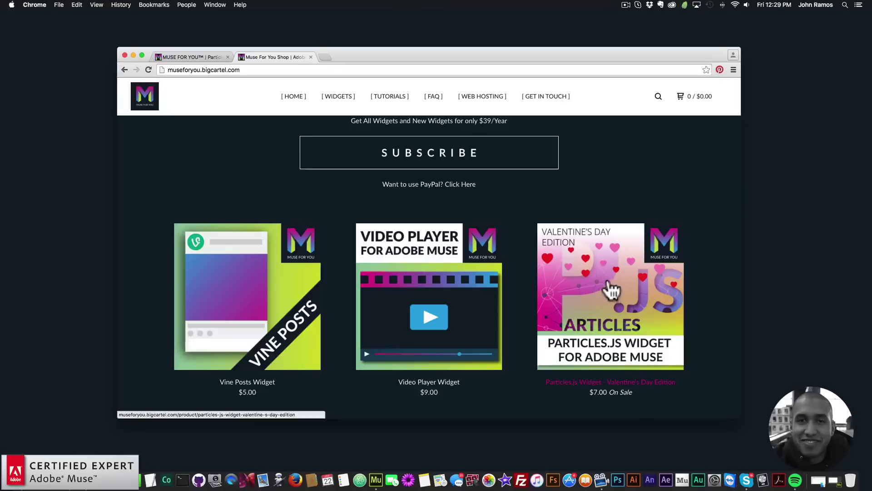
pyautogui.click(608, 289)
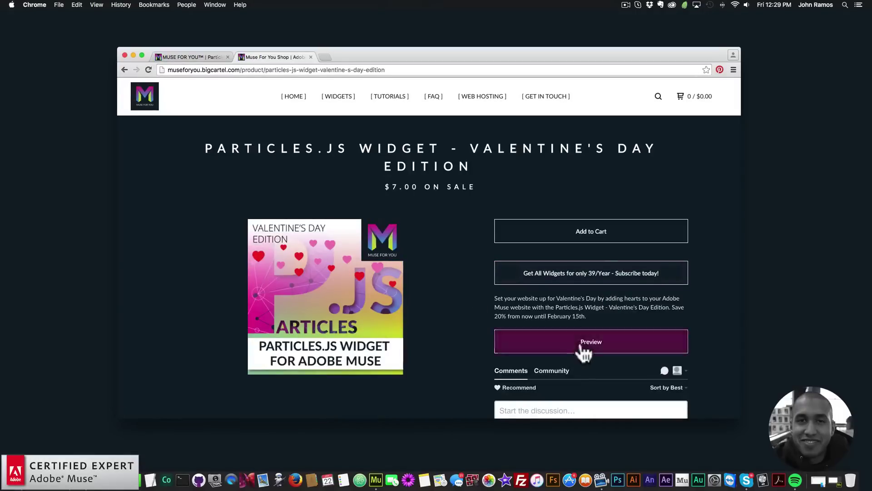
pyautogui.click(587, 346)
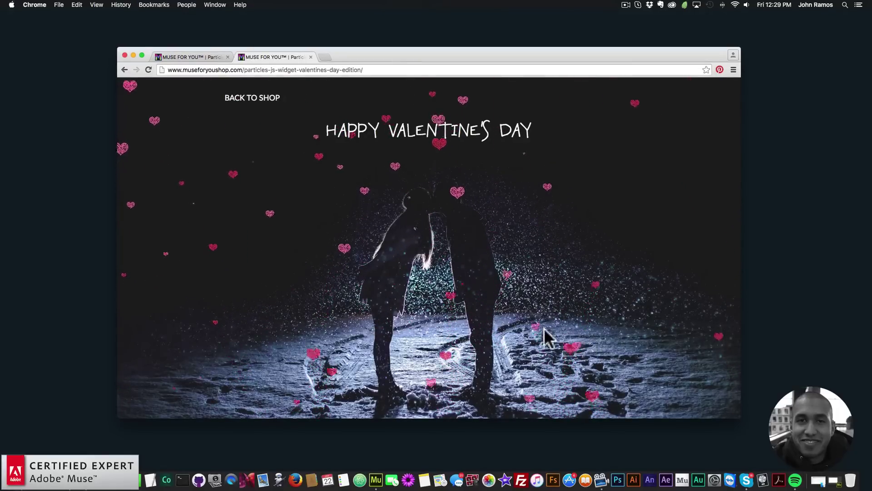
# Step: Switch to Adobe Muse and show the Library panel listing the installed MT widgets
pyautogui.click(376, 480)
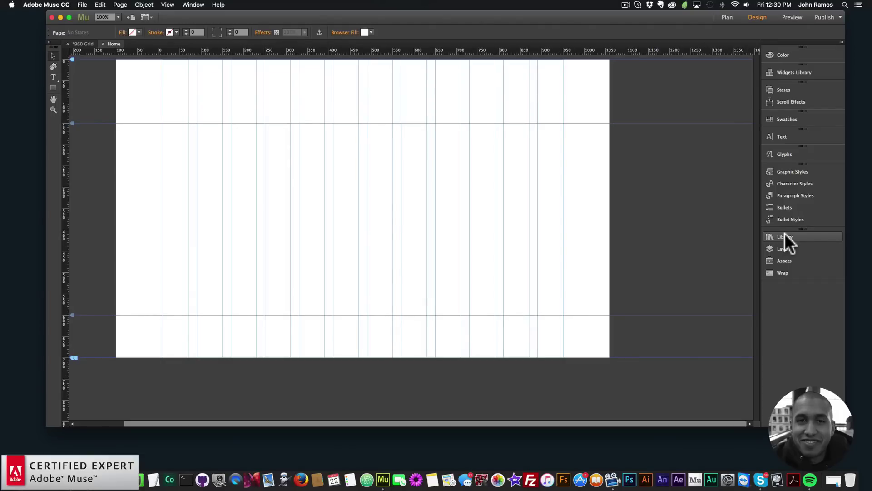
pyautogui.click(784, 234)
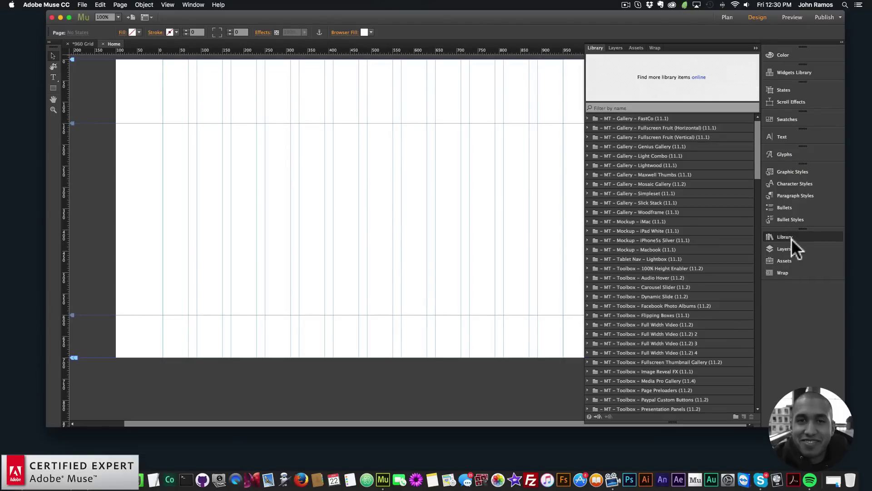
pyautogui.click(784, 234)
pyautogui.click(193, 5)
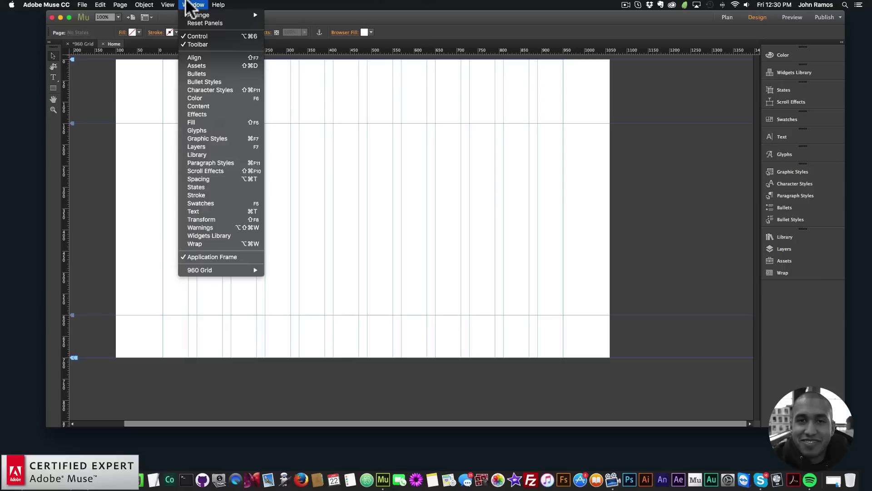
pyautogui.click(203, 152)
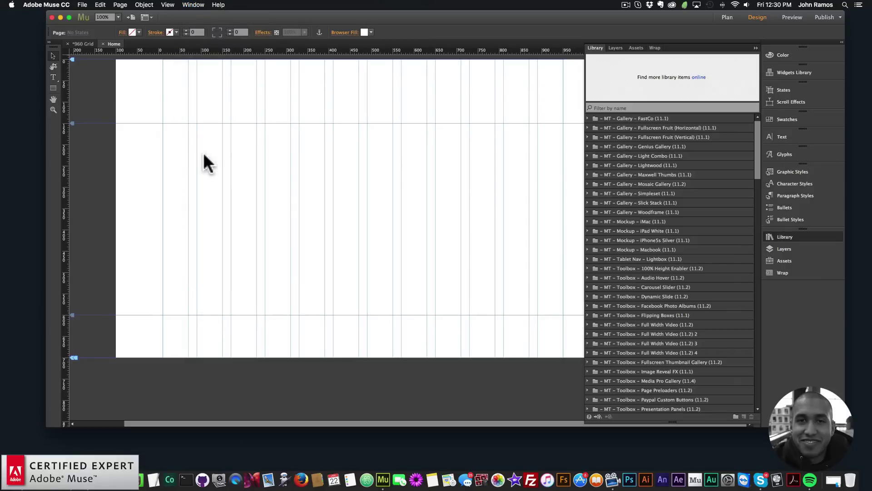
# Step: Drag Particles.js Widget 1.1 – Valentine's Day Edition onto the Home page and move it to Y 0
pyautogui.moveTo(757, 130); pyautogui.dragTo(756, 317)
pyautogui.moveTo(672, 277); pyautogui.dragTo(220, 145)
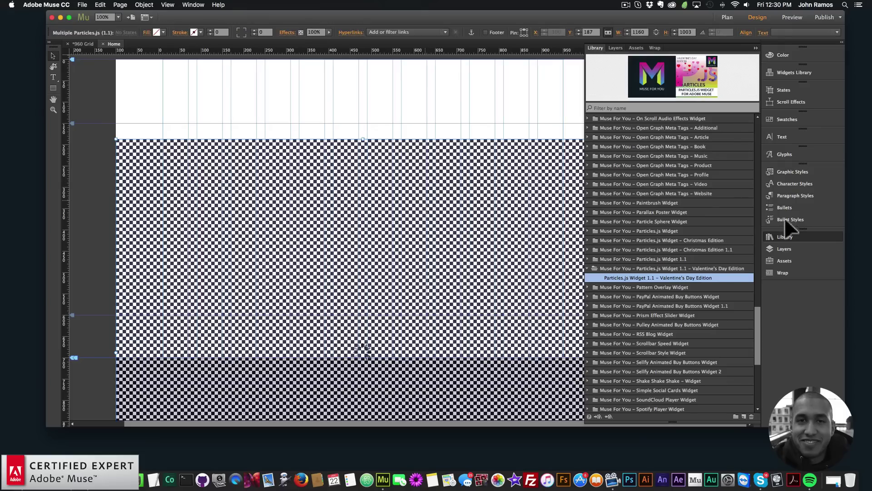
pyautogui.click(790, 237)
pyautogui.moveTo(534, 220); pyautogui.dragTo(536, 150)
pyautogui.click(657, 150)
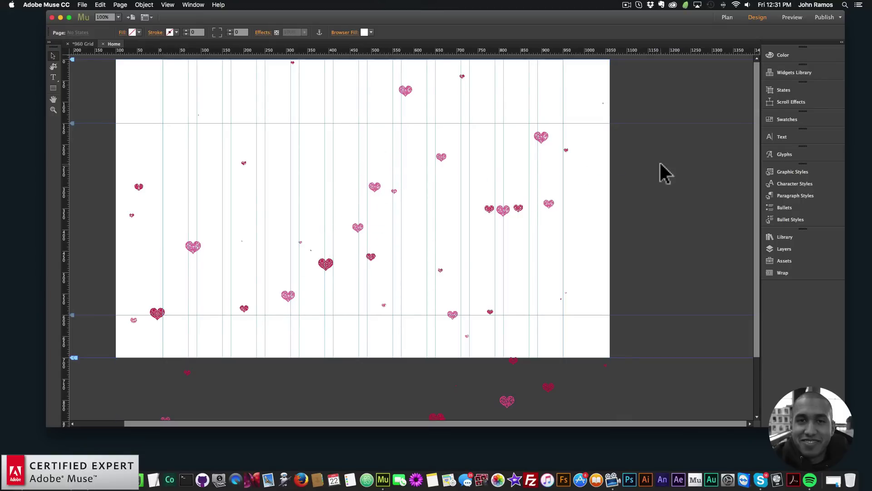
# Step: Set the particles widget's shape image to muse-for-you-valentine-2.png from its options flyout
pyautogui.click(572, 157)
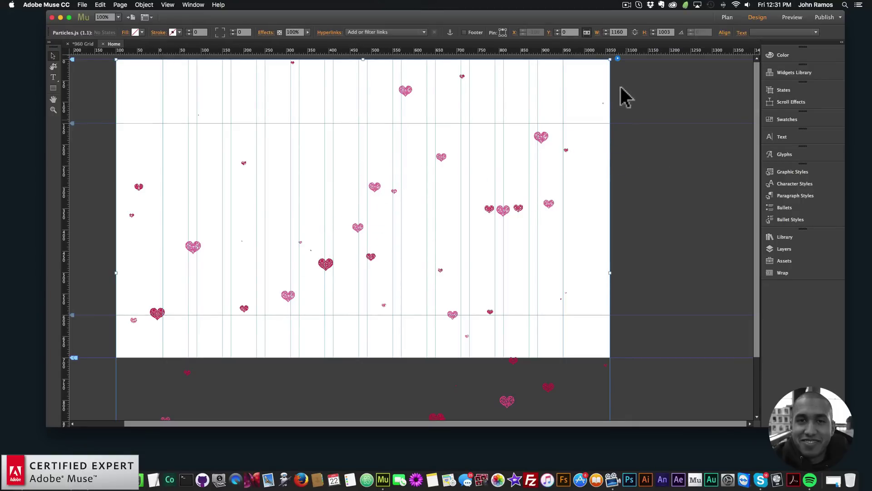
pyautogui.click(618, 58)
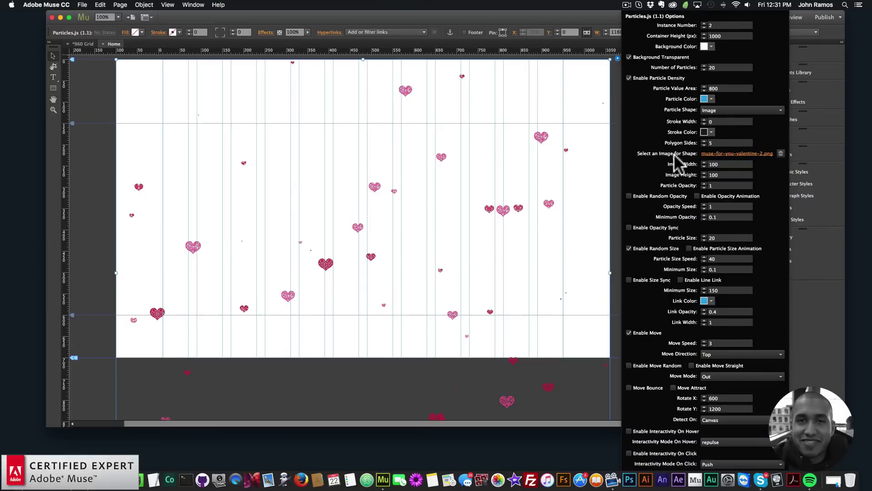
pyautogui.click(725, 155)
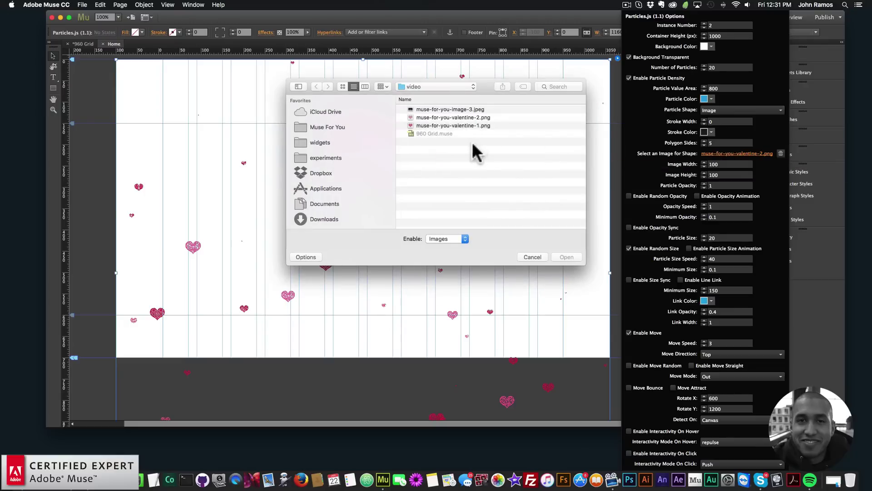
pyautogui.click(465, 116)
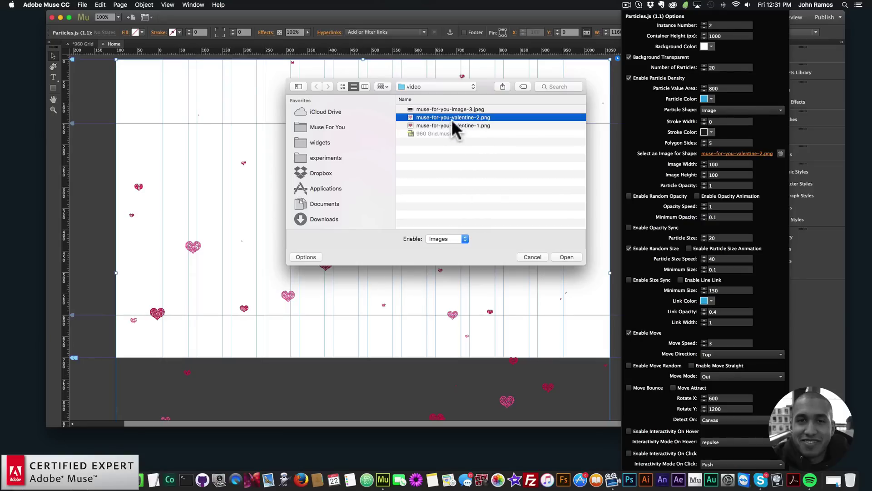
pyautogui.doubleClick(467, 118)
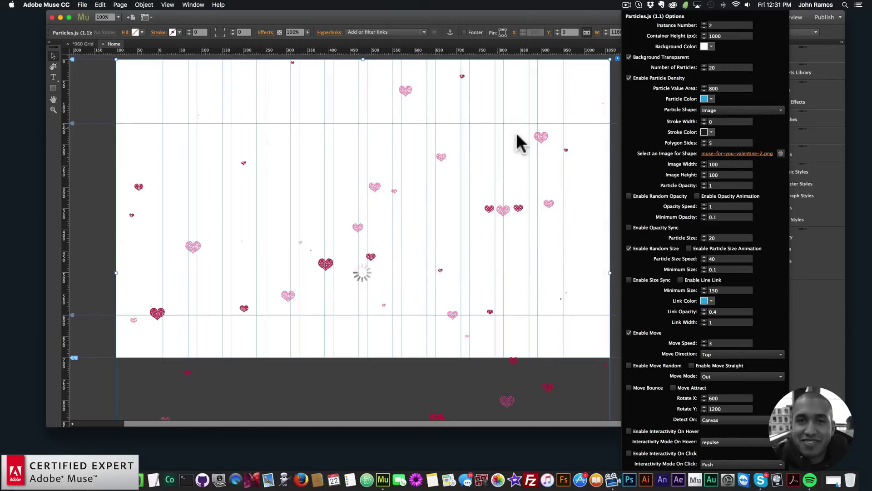
# Step: Close the widget settings and undo an accidental move of the widget
pyautogui.click(475, 138)
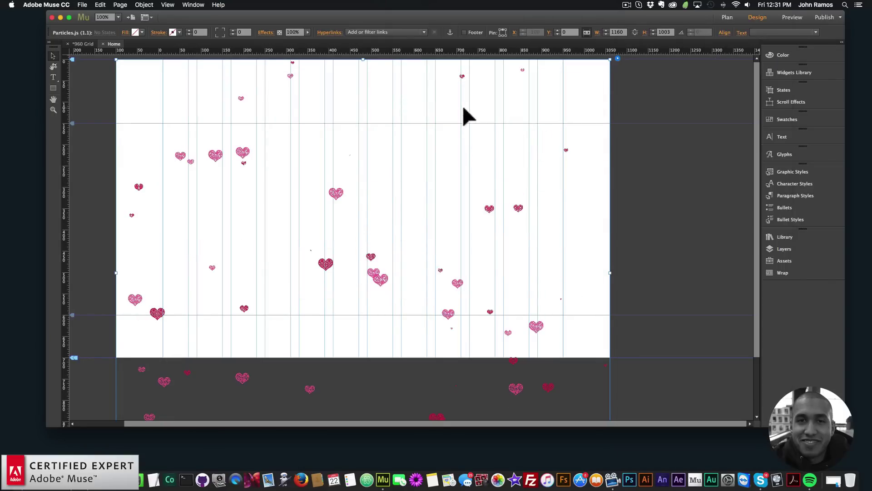
pyautogui.moveTo(464, 114); pyautogui.dragTo(467, 144)
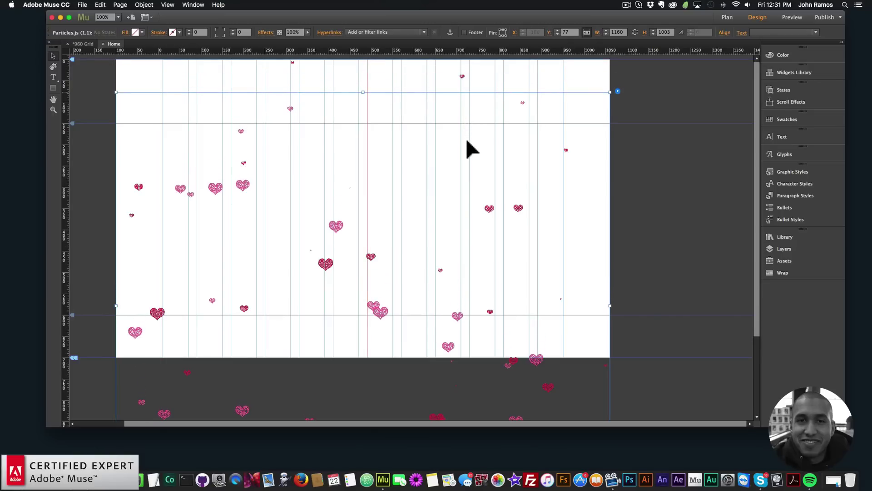
pyautogui.hotkey('shift', 'Up')
pyautogui.hotkey('shift', 'Up')
pyautogui.hotkey('shift', 'Up')
pyautogui.hotkey('shift', 'Up')
pyautogui.hotkey('shift', 'Up')
pyautogui.hotkey('shift', 'Up')
pyautogui.hotkey('shift', 'Up')
pyautogui.hotkey('shift', 'Up')
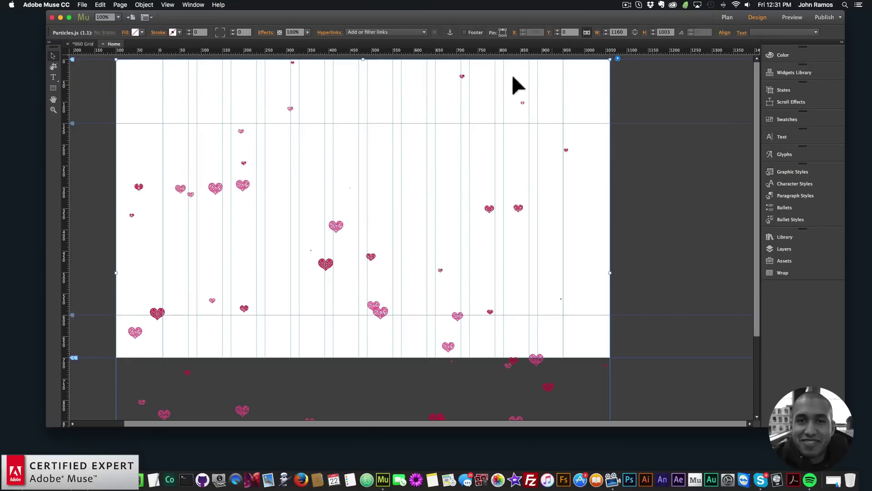
# Step: Give the other particles instance muse-for-you-valentine-1.png as its shape and return the widget to Y 0
pyautogui.click(617, 58)
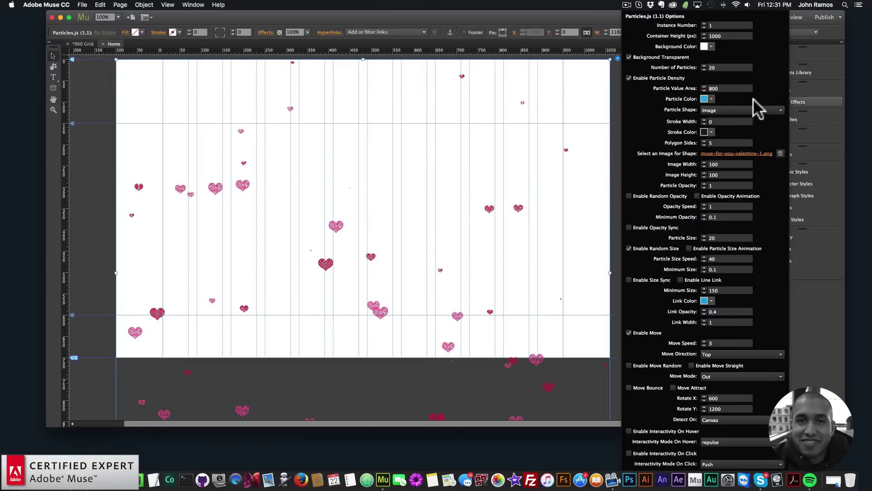
pyautogui.click(722, 155)
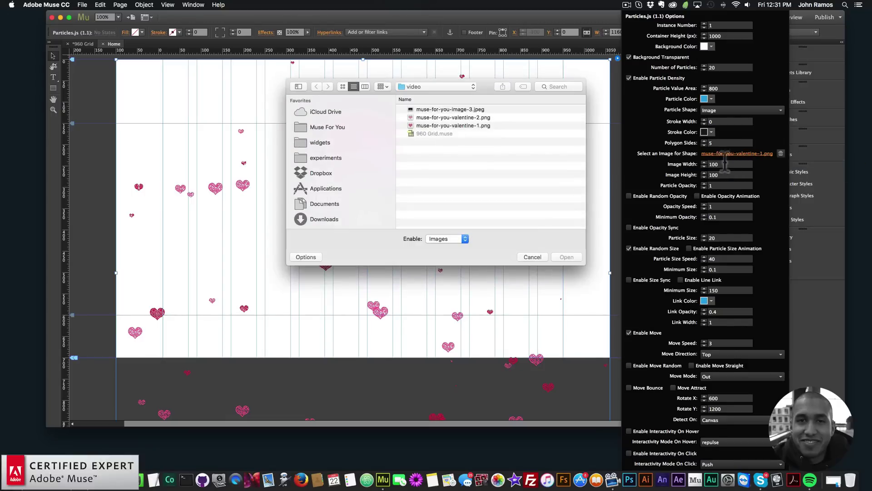
pyautogui.click(463, 124)
pyautogui.press('Return')
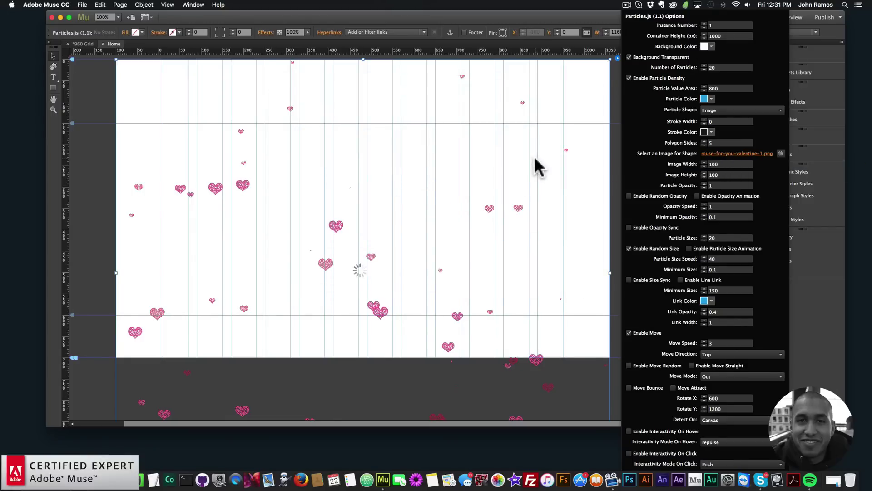
pyautogui.click(550, 190)
pyautogui.moveTo(449, 184)
pyautogui.mouseDown()
pyautogui.moveTo(454, 189)
pyautogui.moveTo(454, 171)
pyautogui.mouseUp()
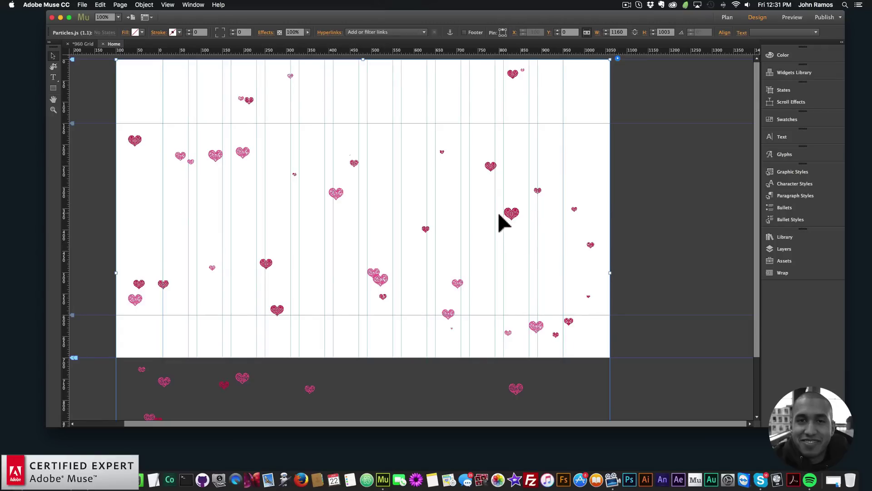
# Step: Preview the hearts page in the browser, then return to Muse
pyautogui.click(633, 180)
pyautogui.click(82, 5)
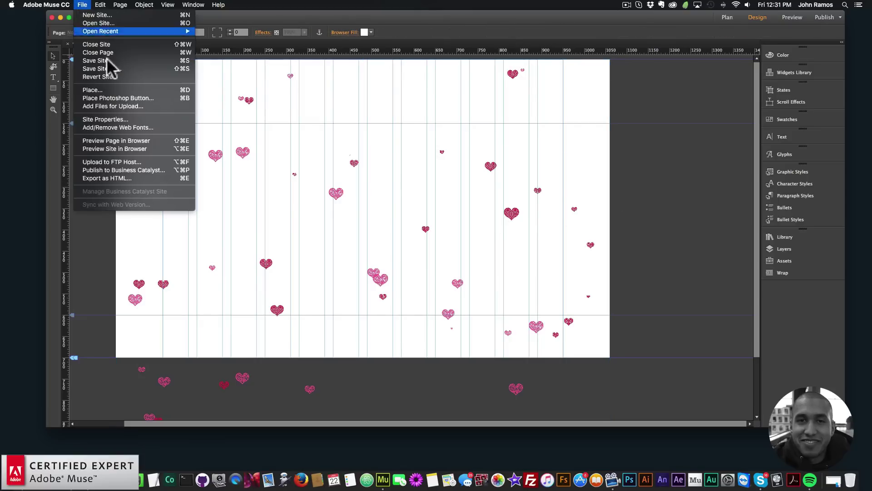
pyautogui.click(116, 141)
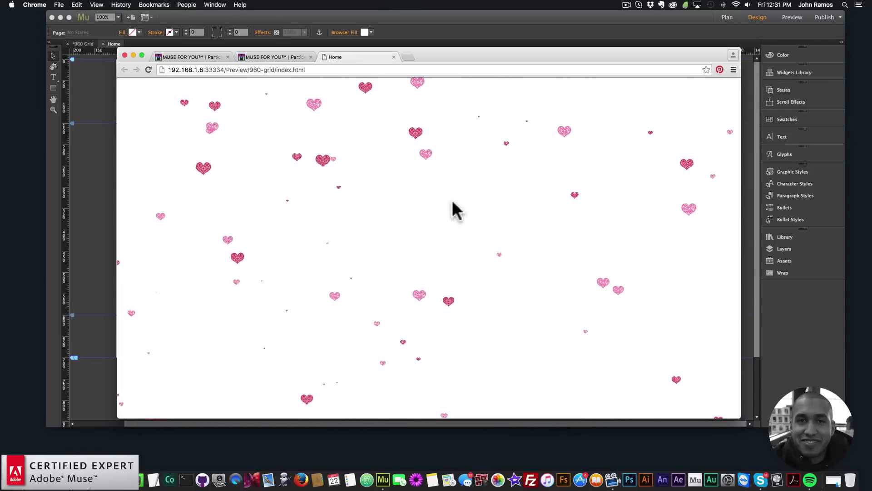
pyautogui.click(436, 19)
# Step: Open the particles widget's options flyout and turn on particle density
pyautogui.click(522, 103)
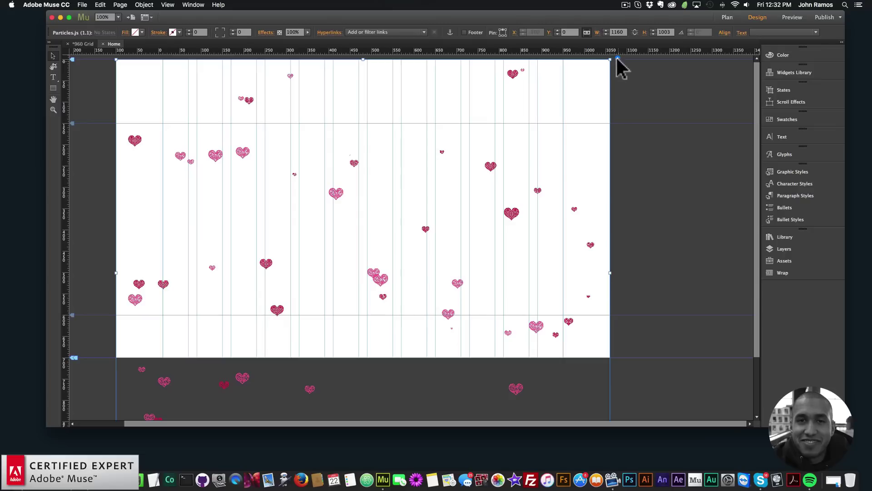
pyautogui.click(618, 58)
pyautogui.click(629, 78)
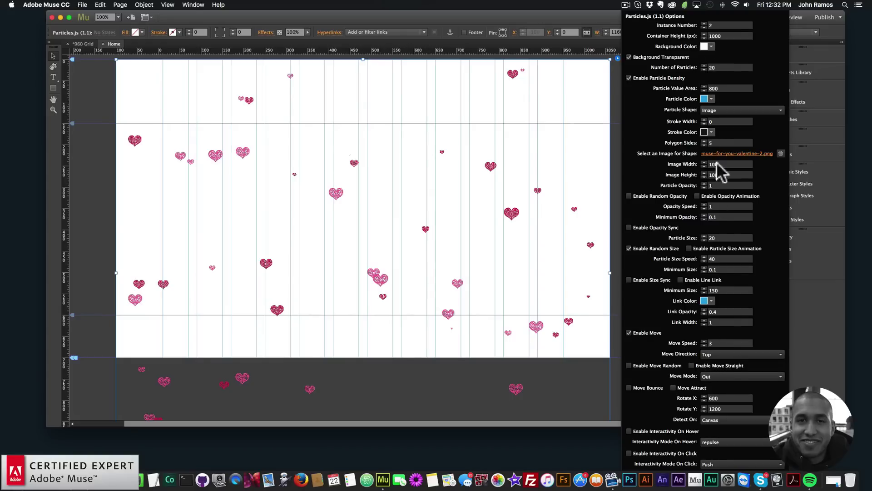
# Step: Set the page's Browser Fill image to muse-for-you-image-3.jpeg, the dark snowy couple photo
pyautogui.press('Escape')
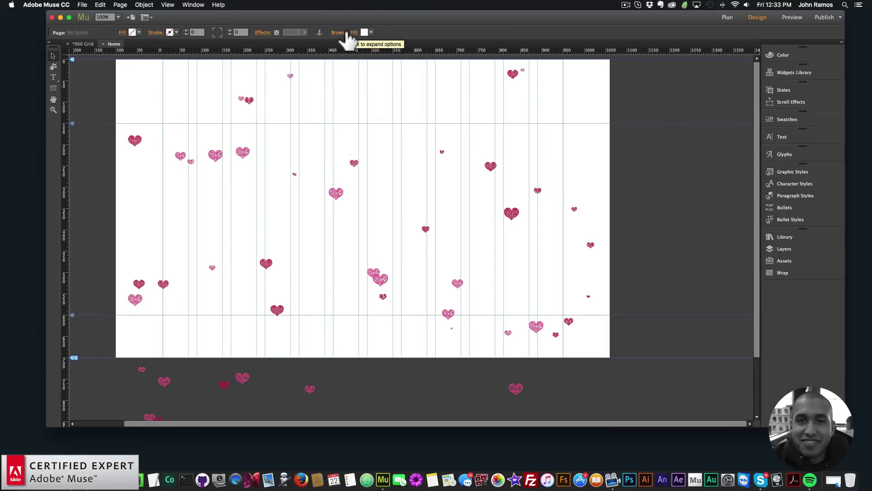
pyautogui.click(346, 32)
pyautogui.click(377, 95)
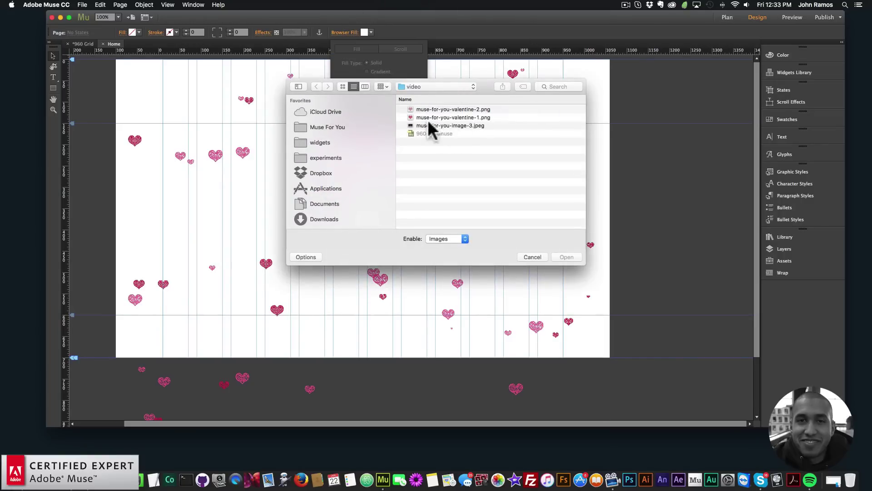
pyautogui.doubleClick(456, 125)
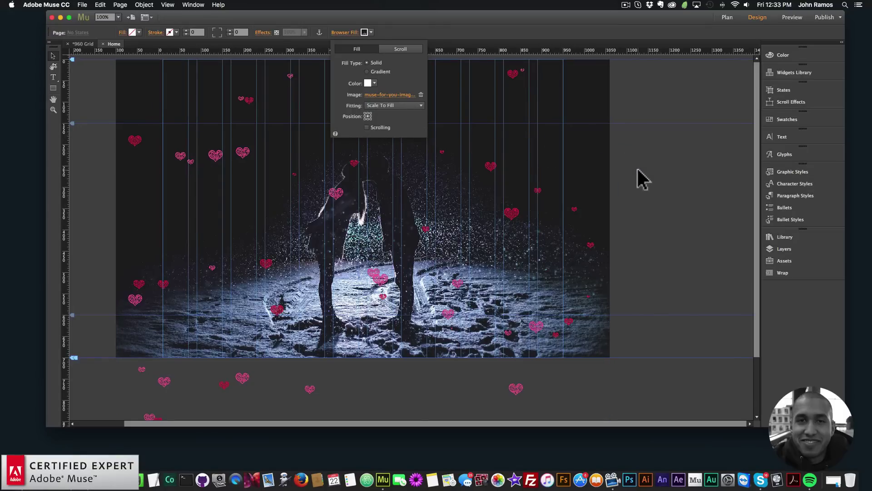
# Step: Preview the page in Chrome to check hearts over the couple photo, then return to Muse
pyautogui.click(82, 4)
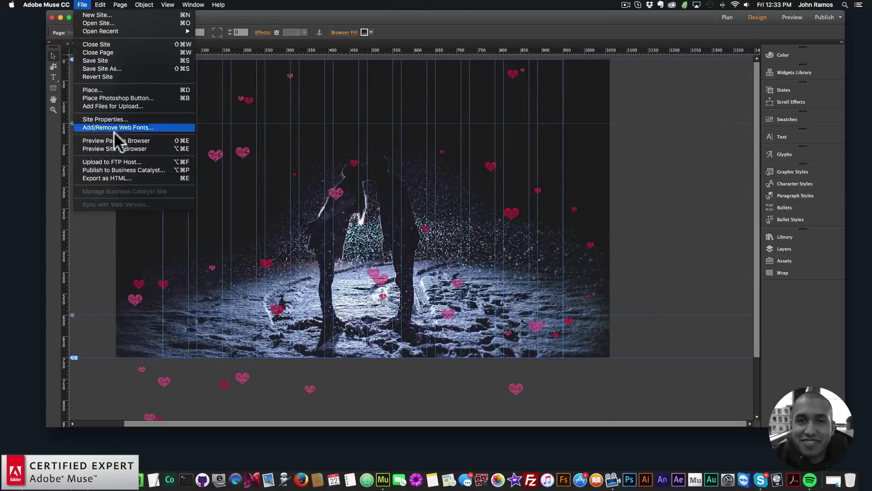
pyautogui.click(119, 138)
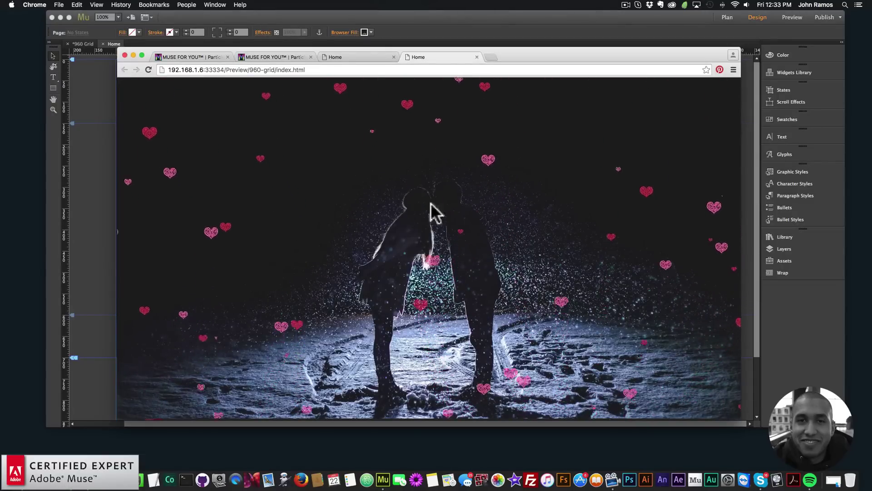
pyautogui.click(470, 20)
# Step: Draw a text frame near the page top and type 'HAPPY VALENTINE'S DAY'
pyautogui.click(54, 77)
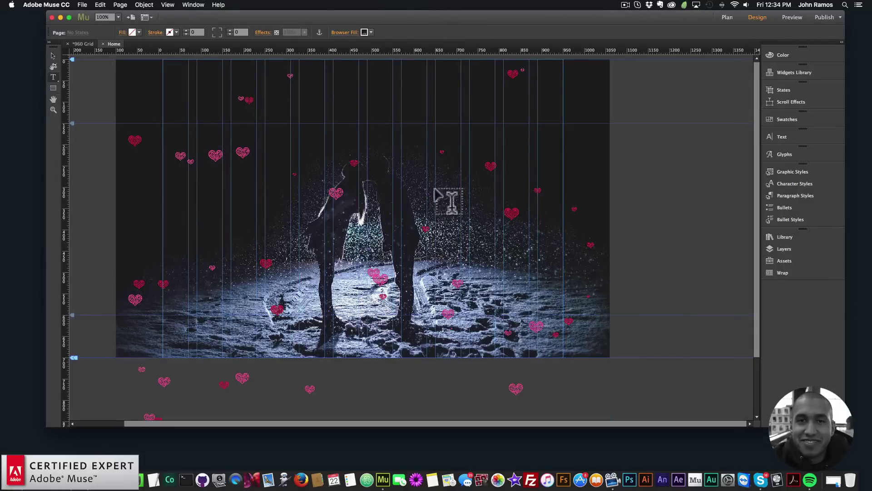
pyautogui.moveTo(265, 123)
pyautogui.mouseDown()
pyautogui.moveTo(467, 188)
pyautogui.moveTo(488, 185)
pyautogui.mouseUp()
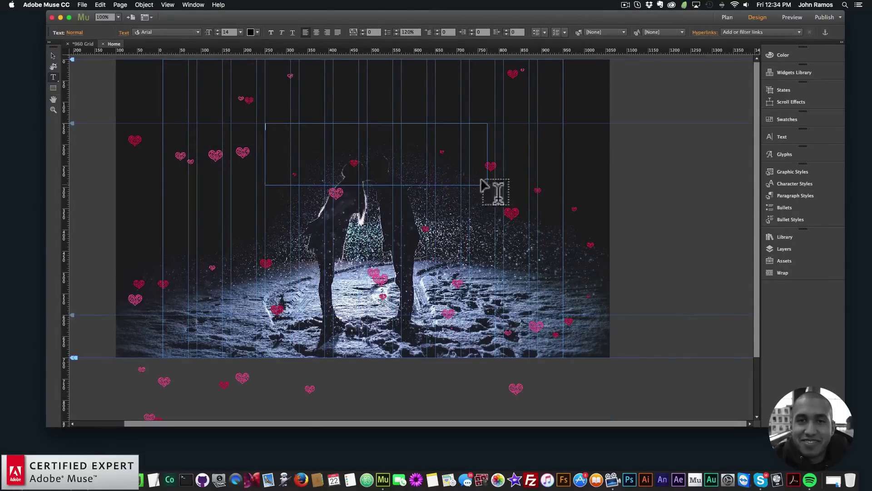
pyautogui.write('HAPPY ')
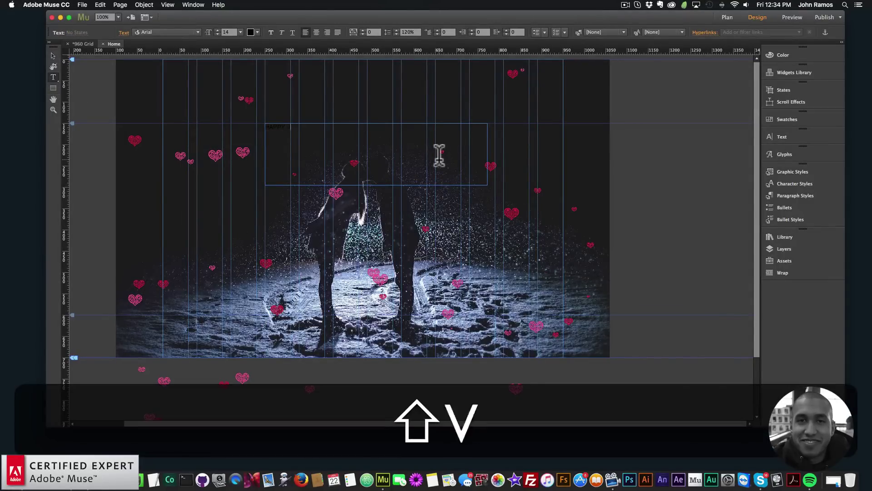
pyautogui.write('VALENTINE')
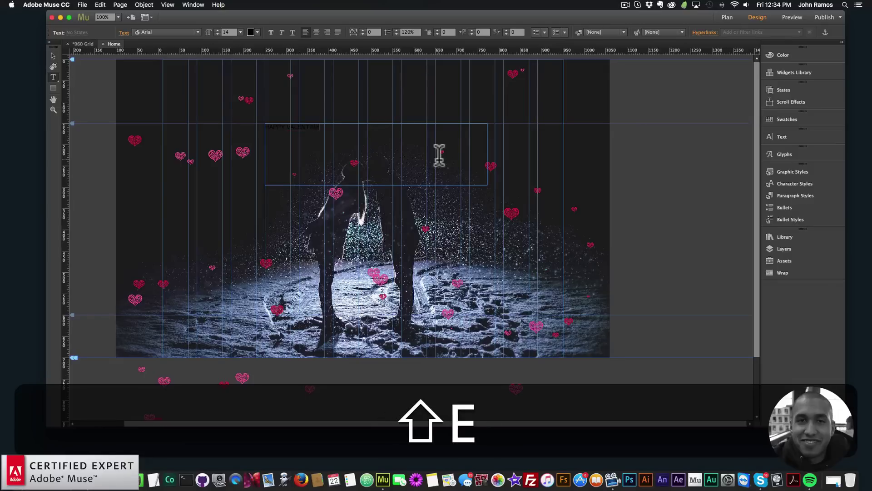
pyautogui.write("'S DA")
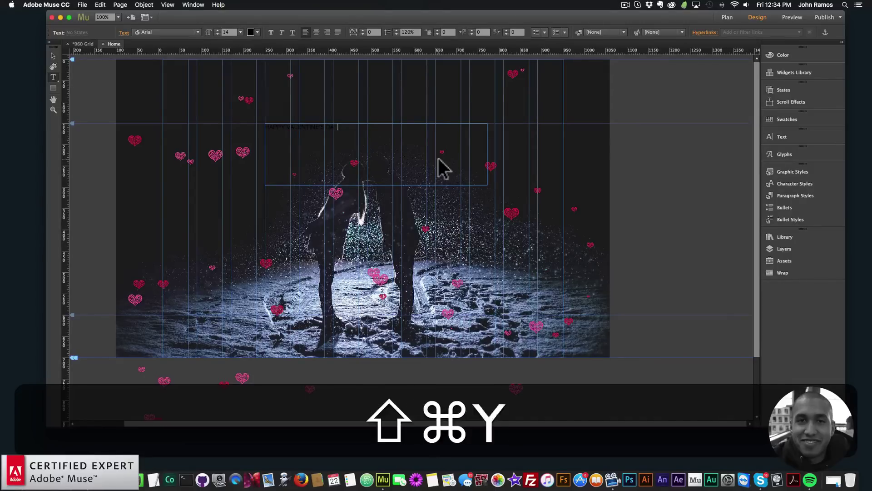
pyautogui.write('Y')
# Step: Style the headline in Good Kitty, white, at 60 pt
pyautogui.press('shift+super+a')
pyautogui.click(199, 31)
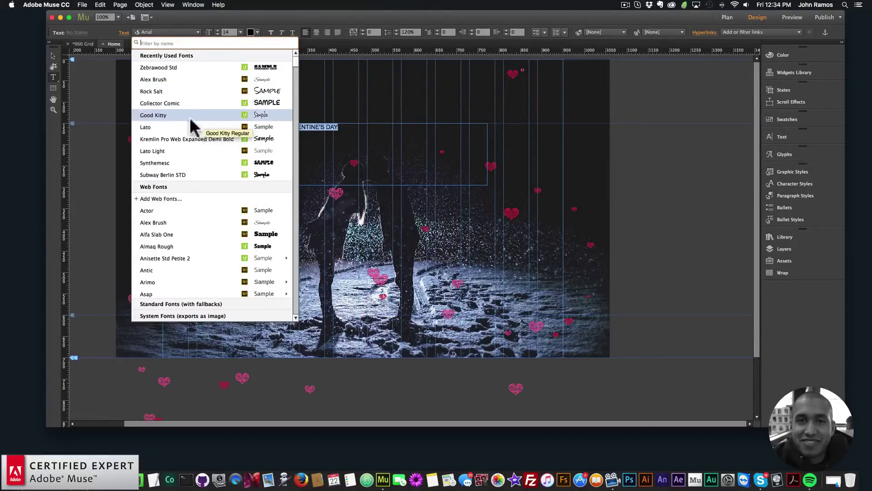
pyautogui.click(181, 115)
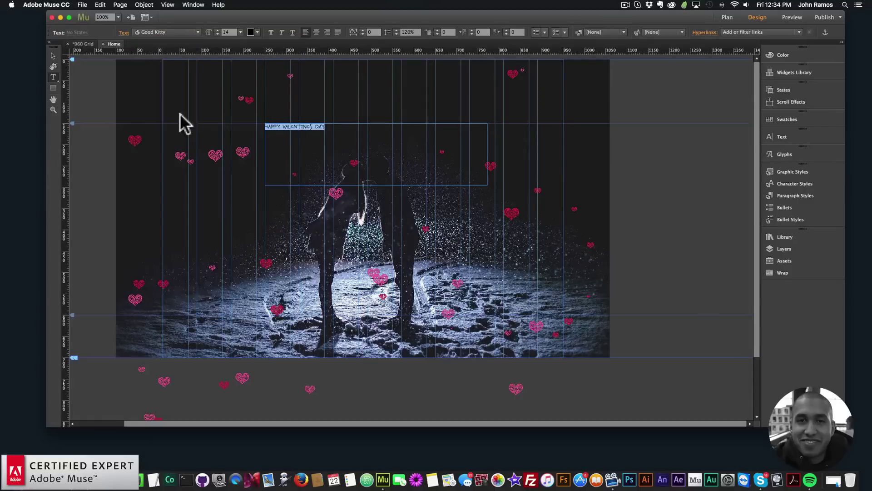
pyautogui.click(251, 32)
pyautogui.click(363, 44)
pyautogui.click(240, 32)
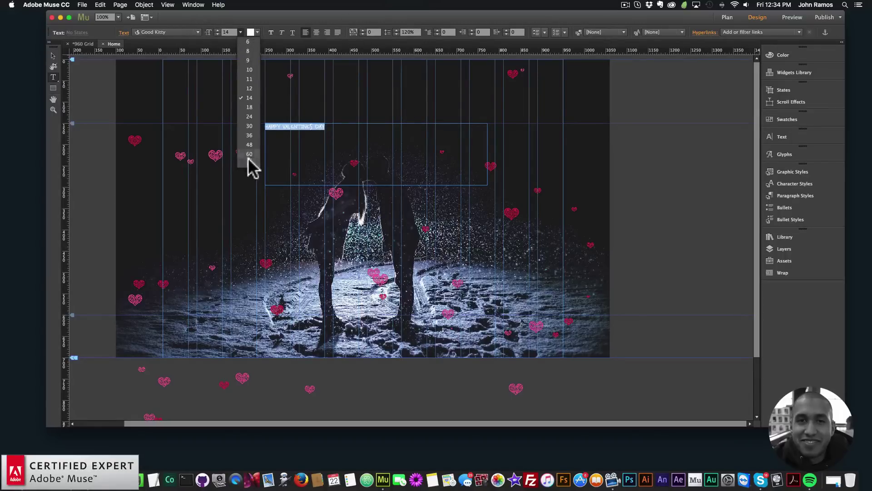
pyautogui.click(248, 160)
pyautogui.click(240, 31)
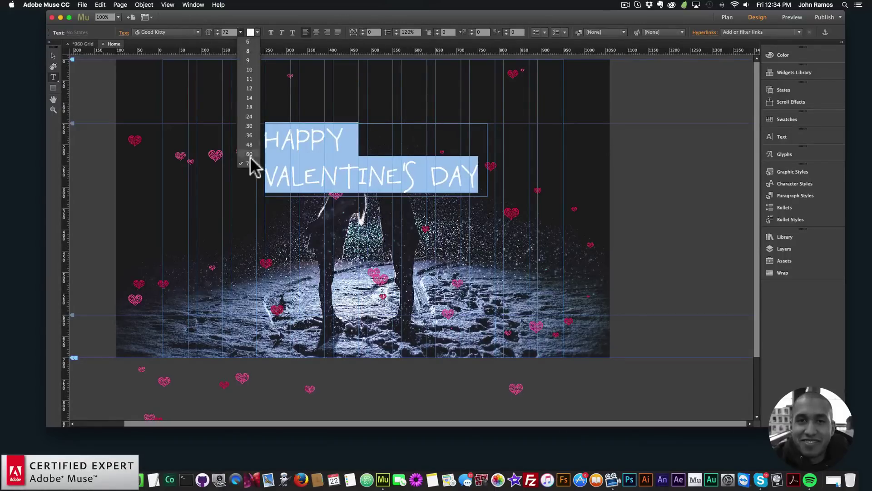
pyautogui.click(249, 154)
# Step: Widen the frame so the headline fits one line, centre-align it, and centre it on the page
pyautogui.click(54, 55)
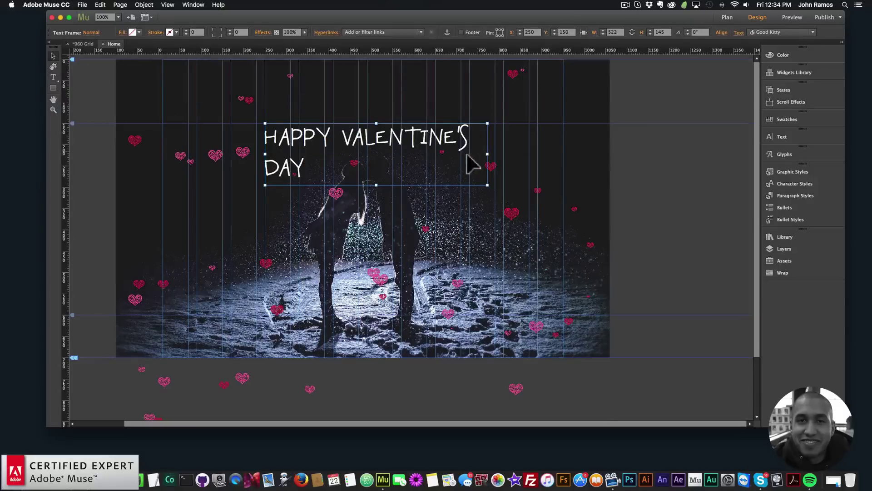
pyautogui.moveTo(487, 154); pyautogui.dragTo(564, 155)
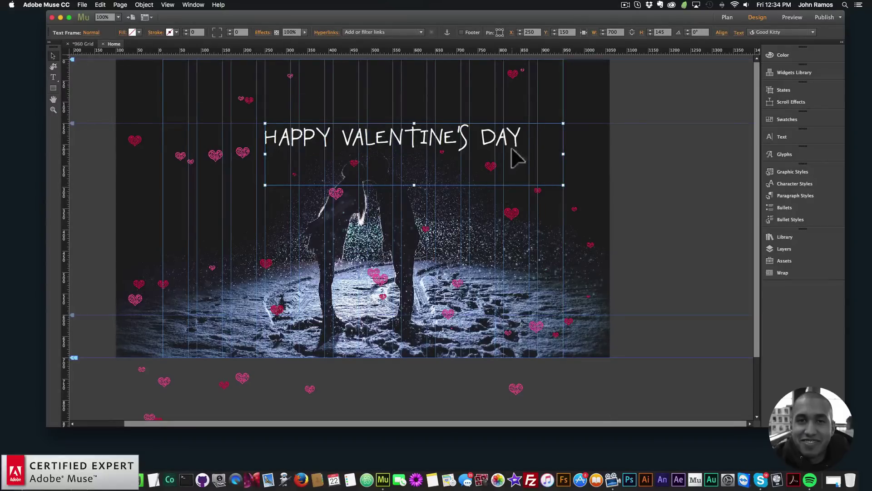
pyautogui.doubleClick(505, 141)
pyautogui.press('cmd+a')
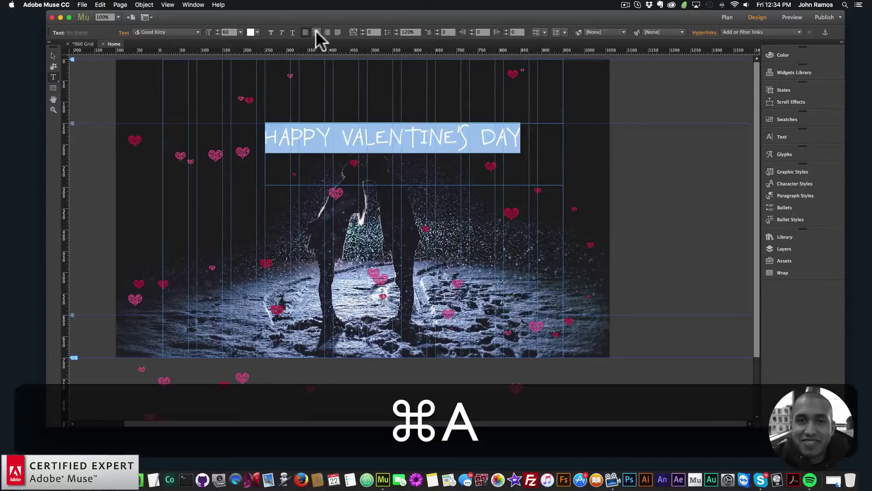
pyautogui.click(316, 32)
pyautogui.click(53, 55)
pyautogui.moveTo(412, 156); pyautogui.dragTo(354, 157)
pyautogui.click(375, 202)
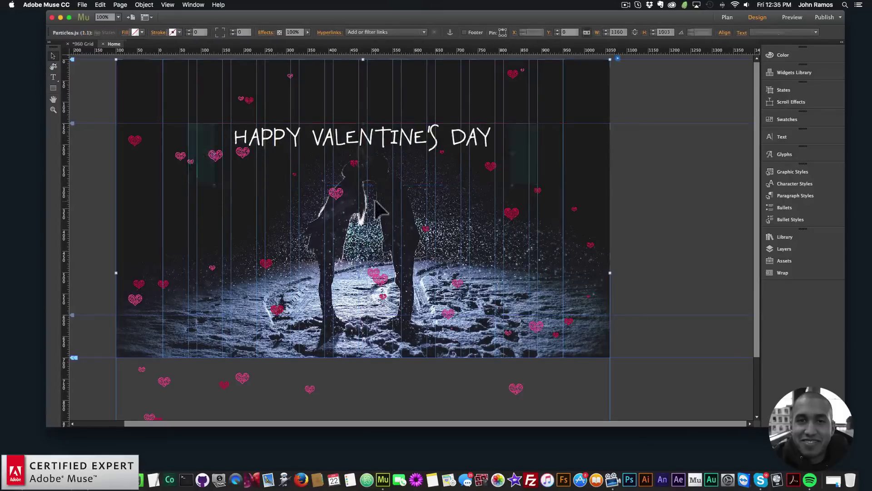
# Step: Preview the finished Valentine's page in Chrome with File > Preview Page in Browser
pyautogui.click(89, 4)
pyautogui.click(127, 140)
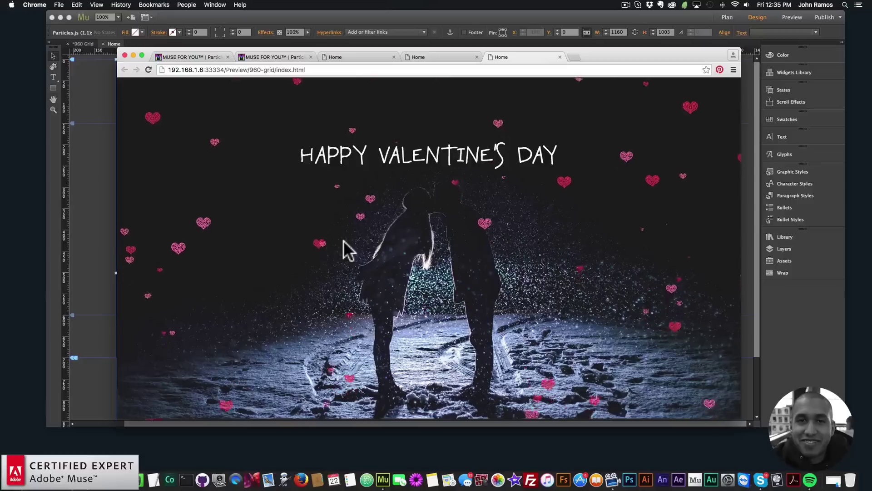
# Step: Load museforyoushop.com in a new tab and follow the $39 popup to the Big Cartel shop
pyautogui.click(573, 57)
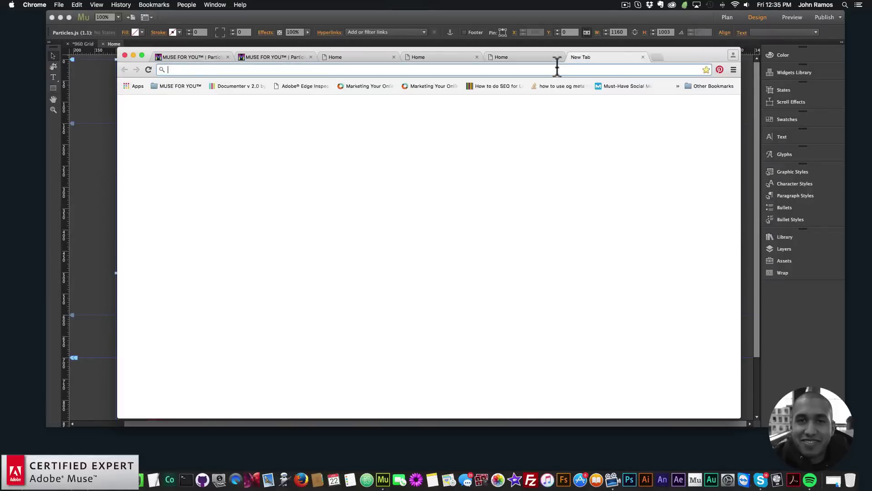
pyautogui.write('museforyoushop.')
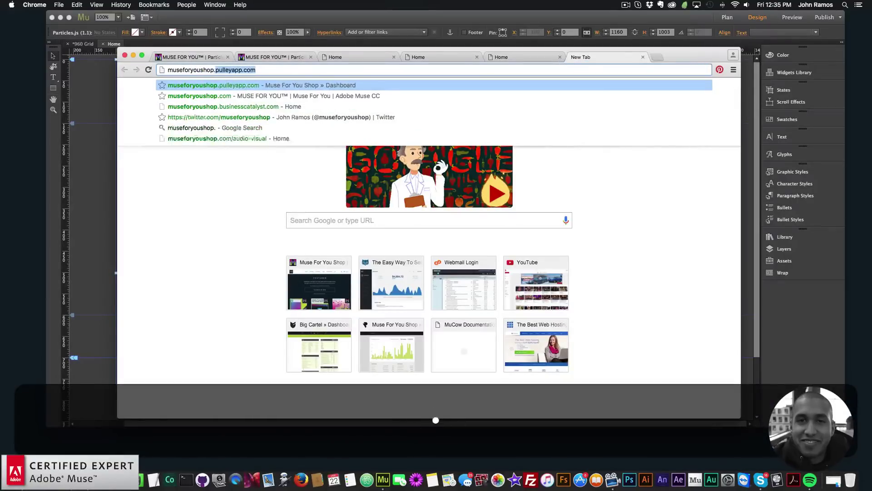
pyautogui.write('com')
pyautogui.press('Return')
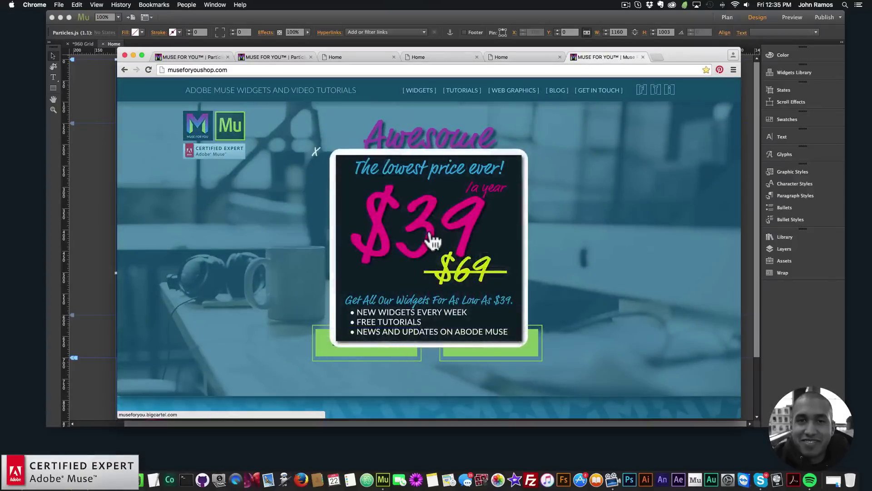
pyautogui.click(433, 239)
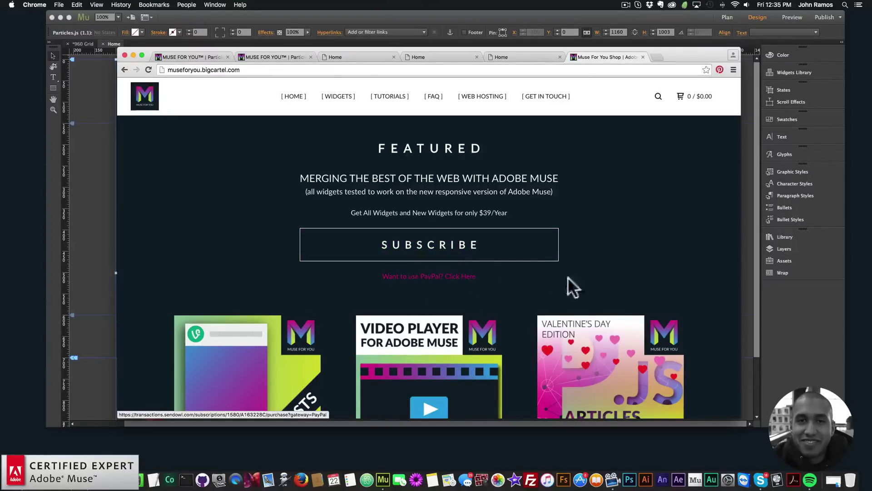
# Step: Open the $7.00 Particles.js Widget - Valentine's Day Edition product page from the shop listing
pyautogui.scroll(-4, 570, 282)
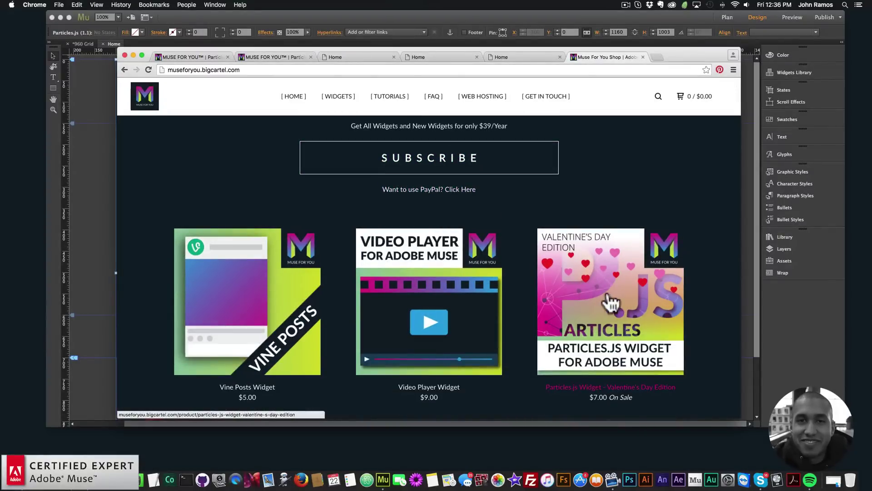
pyautogui.click(610, 304)
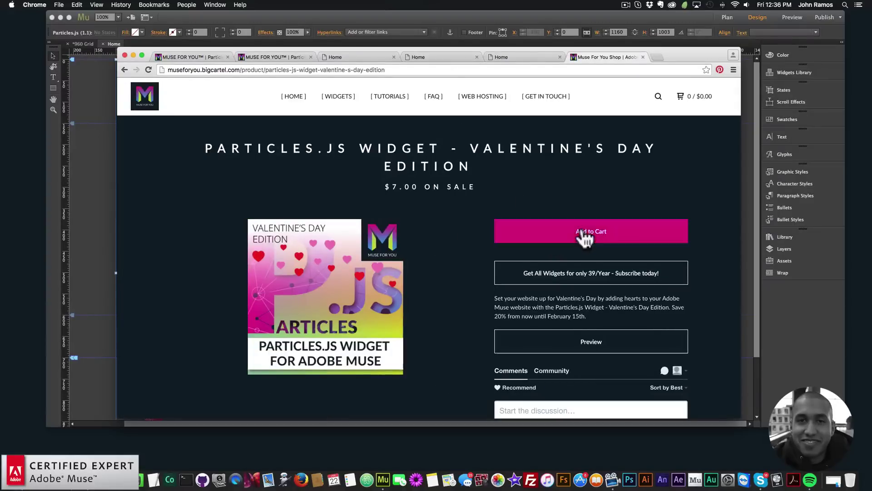